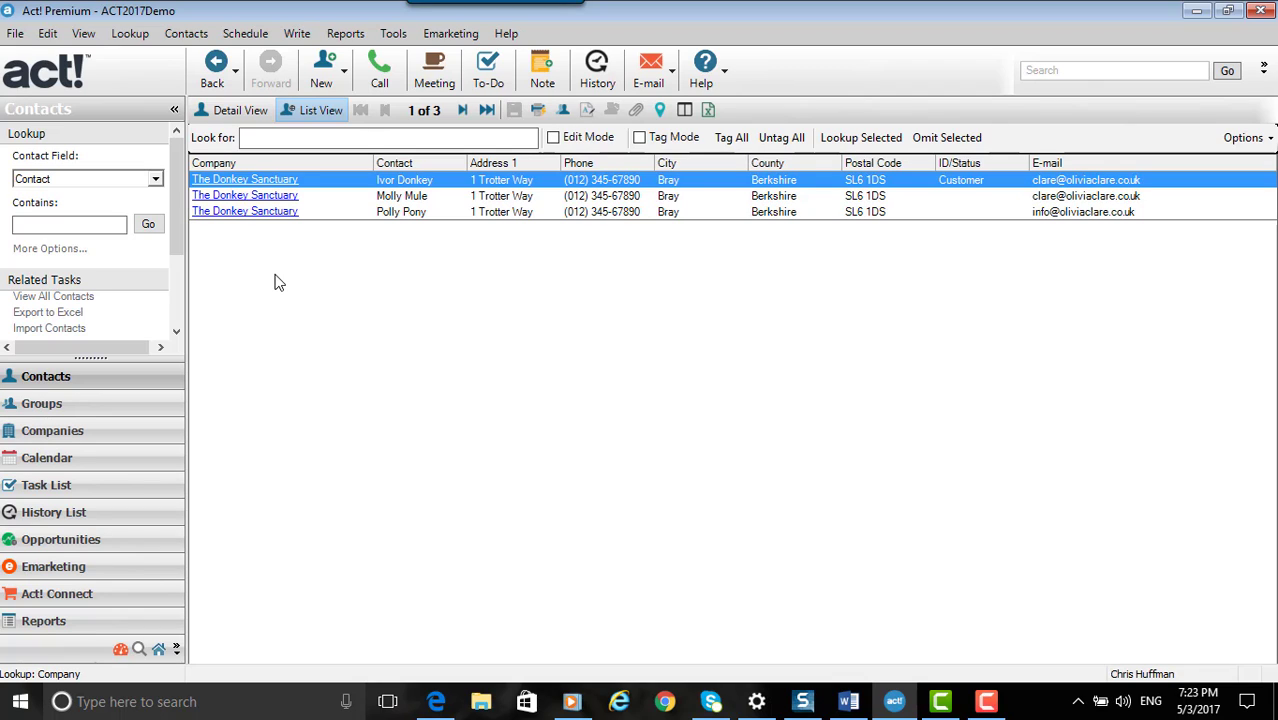
# Open the definition of the ID/Status contact field for editing
pyautogui.click(393, 33)
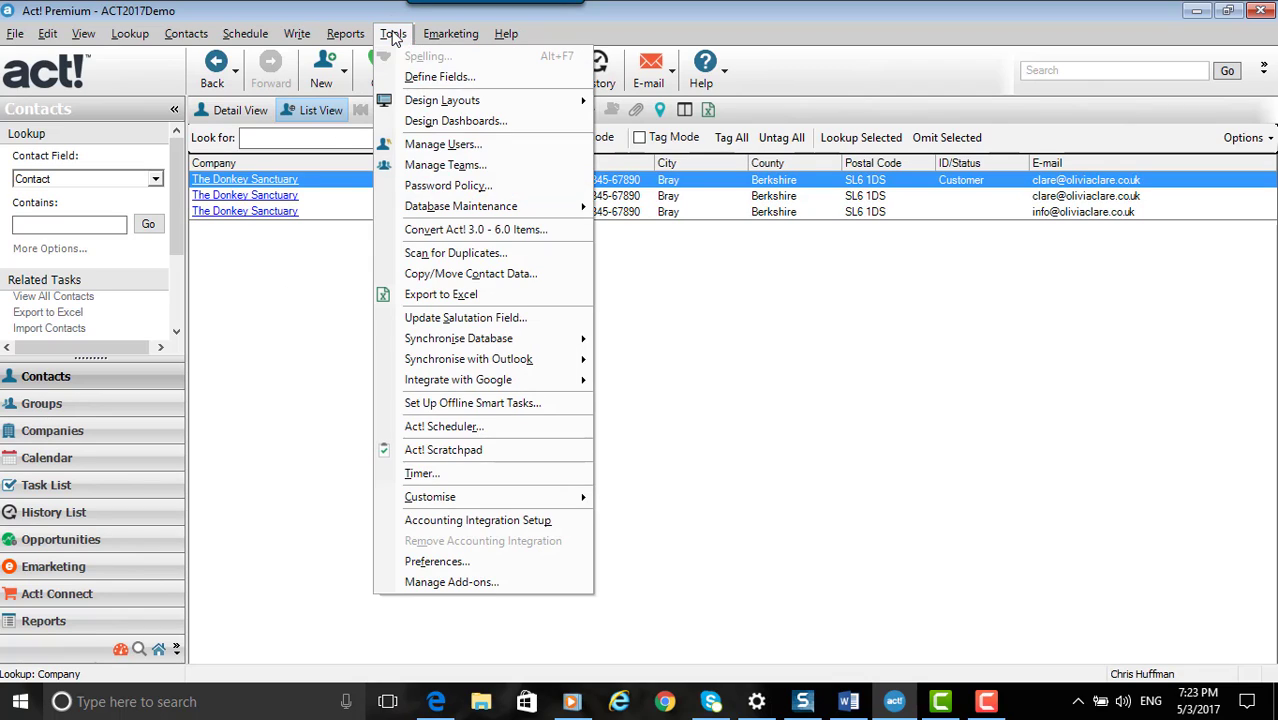
pyautogui.click(451, 80)
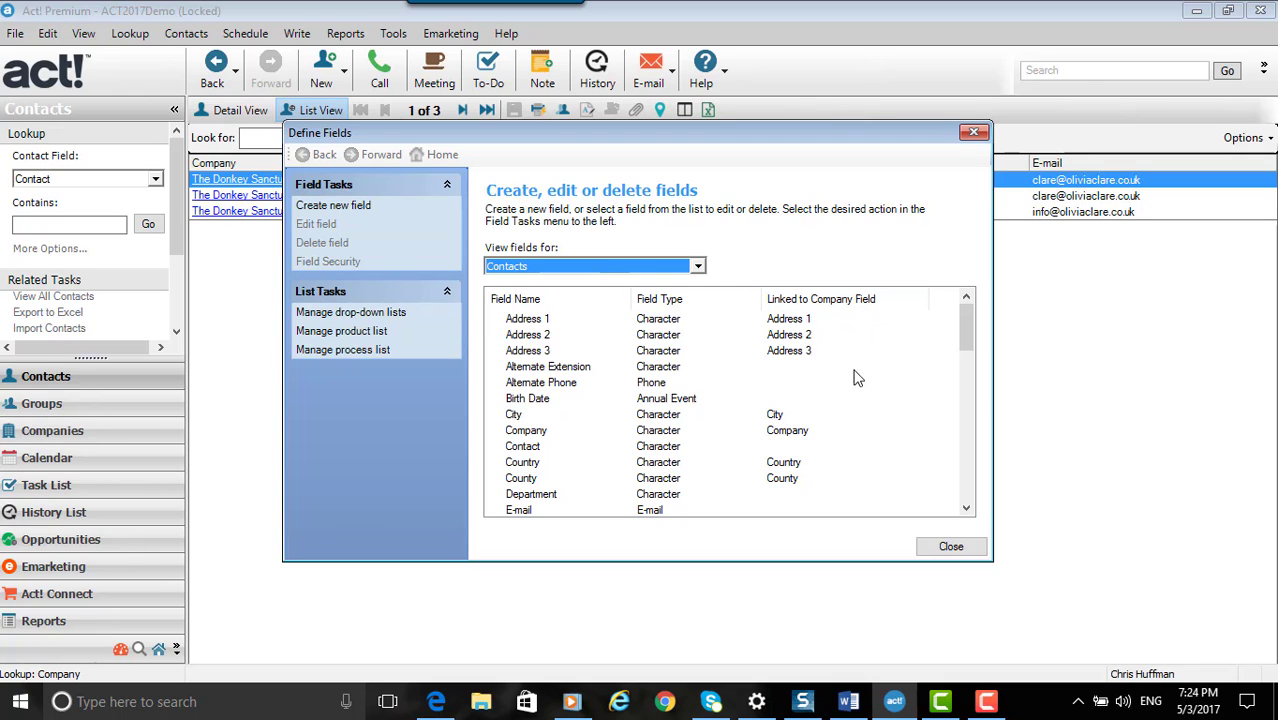
pyautogui.moveTo(968, 343); pyautogui.dragTo(966, 422)
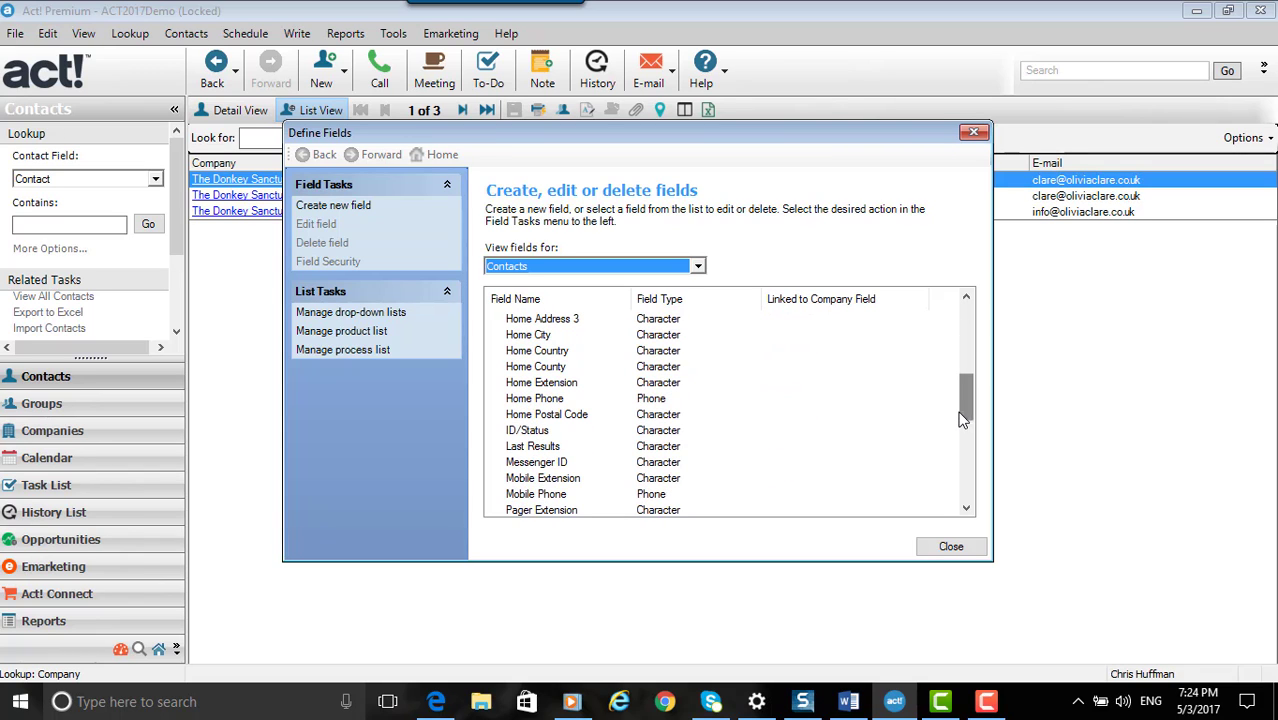
pyautogui.doubleClick(703, 431)
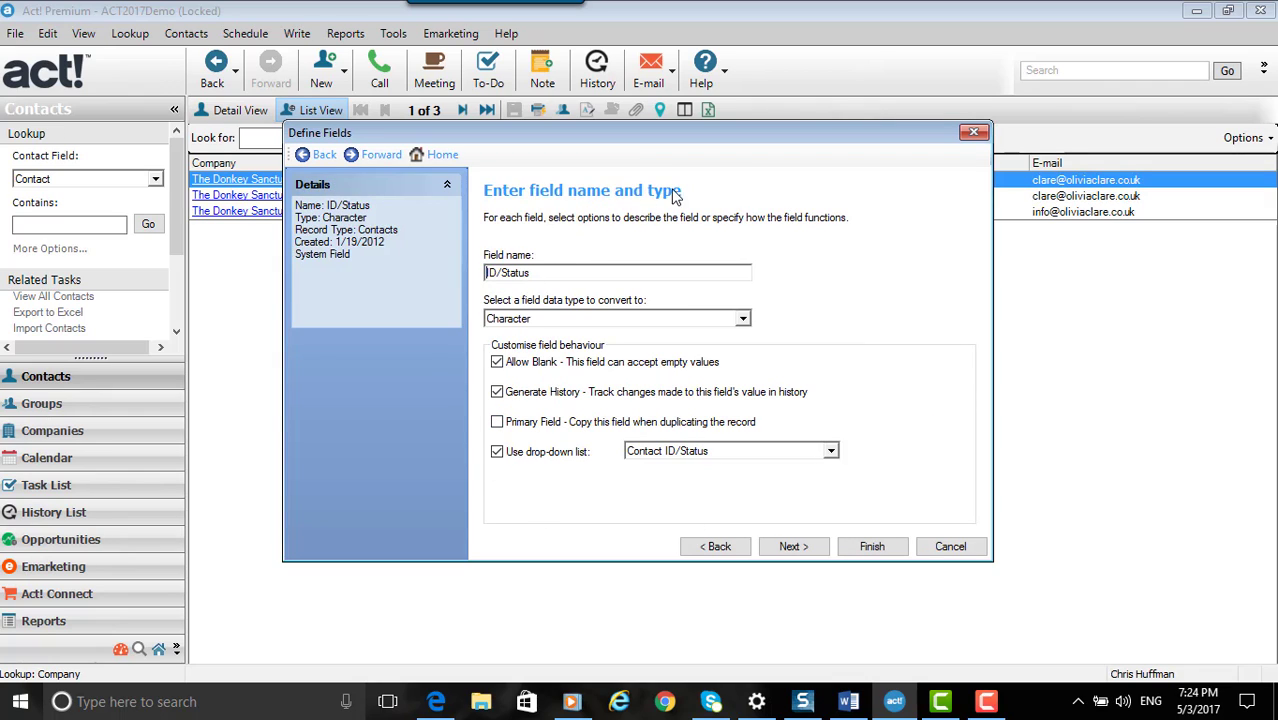
# Link the ID/Status contact field to the ID/Status company field, finish the field changes and close the field definitions
pyautogui.click(795, 550)
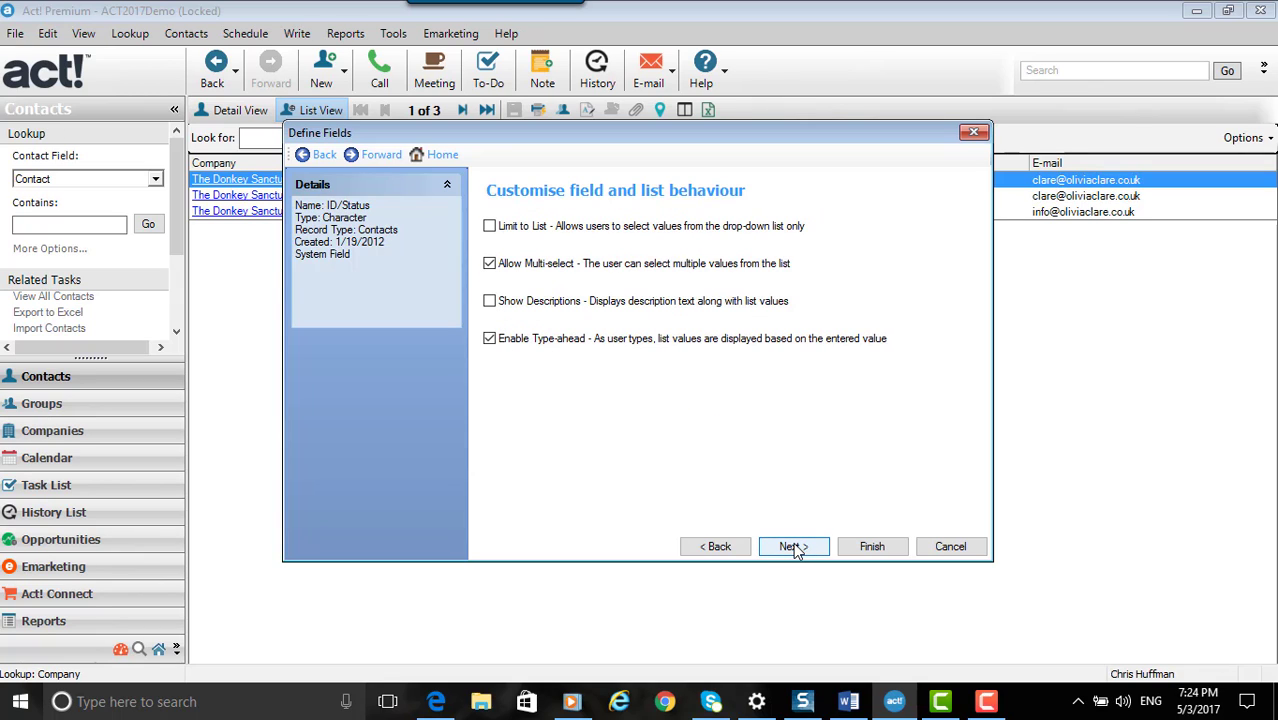
pyautogui.click(794, 546)
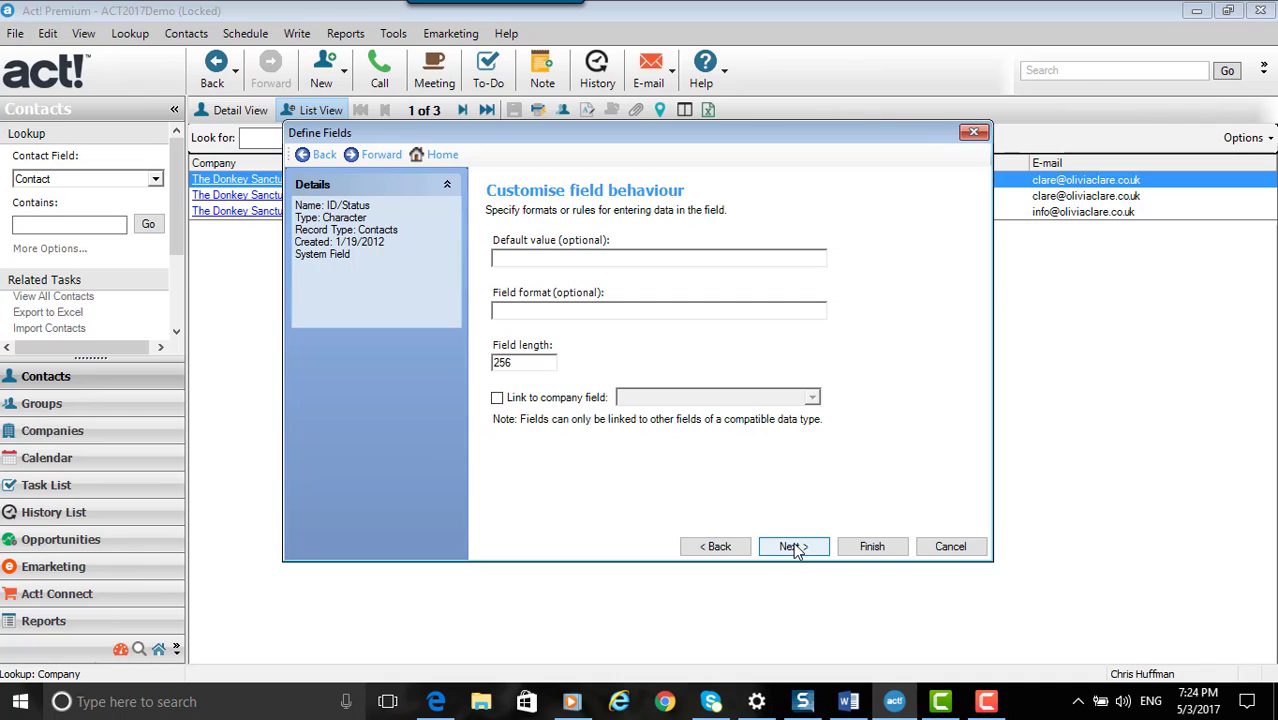
pyautogui.click(497, 398)
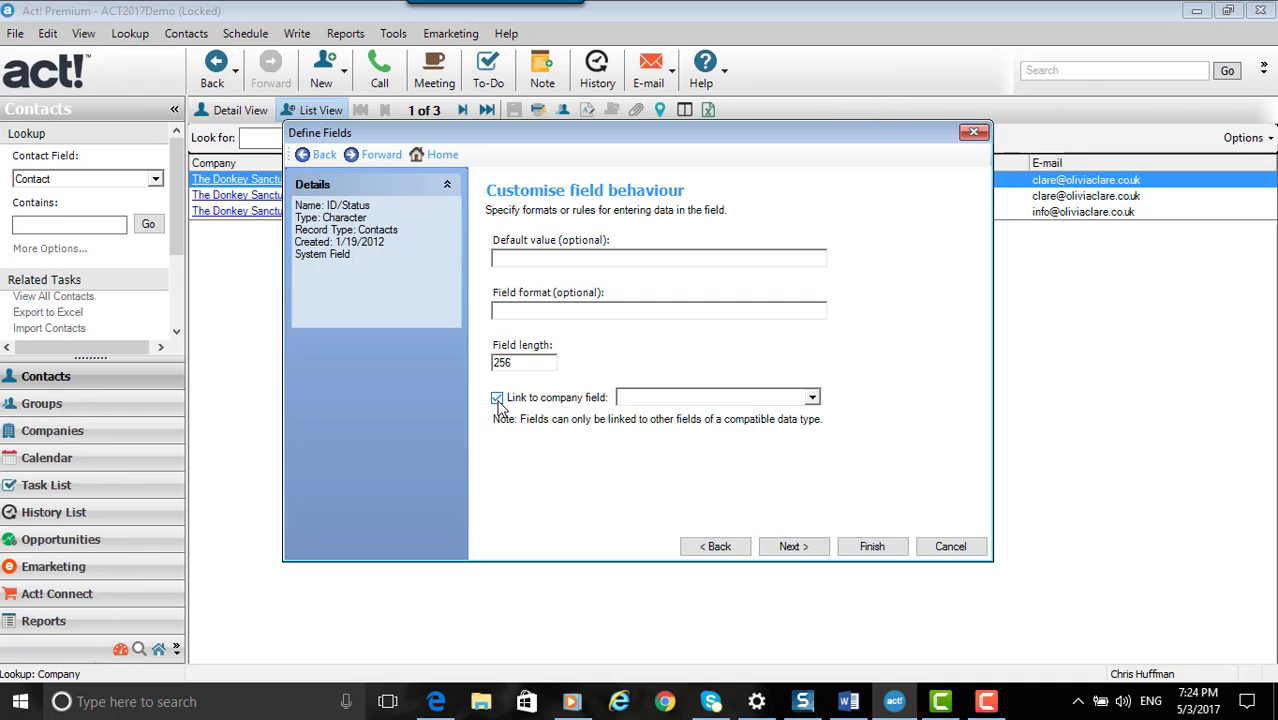
pyautogui.click(811, 398)
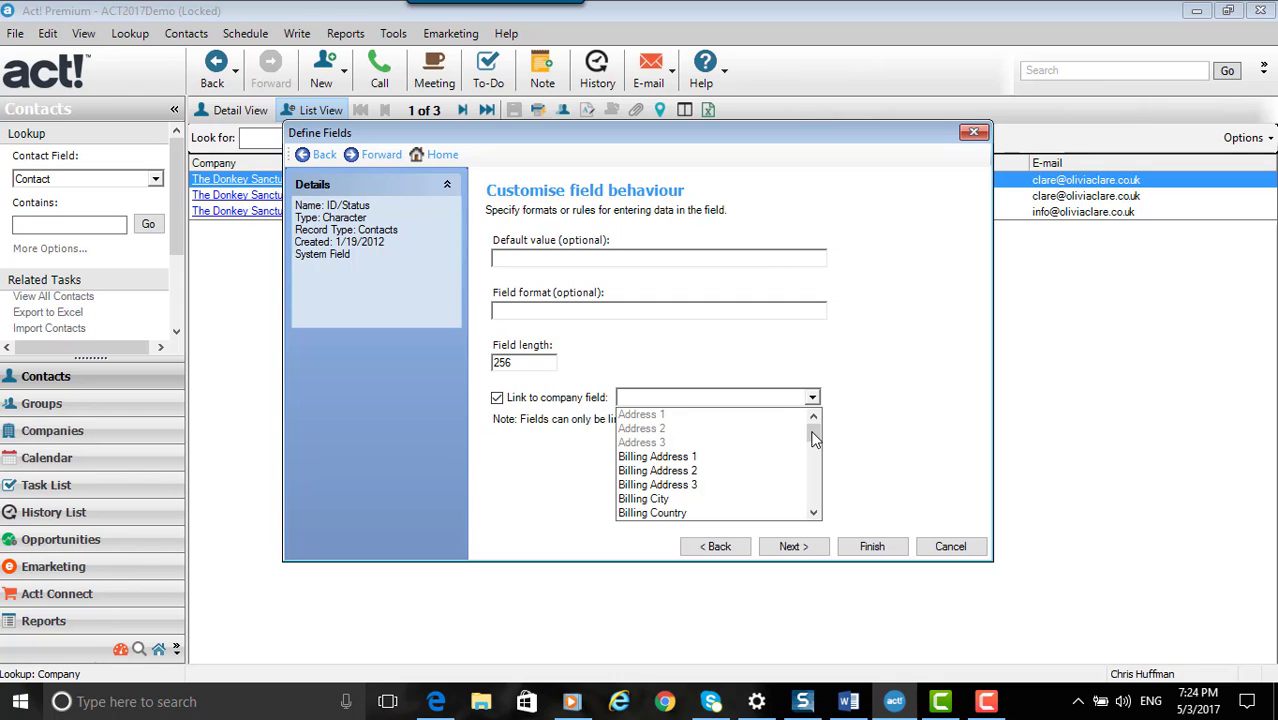
pyautogui.moveTo(813, 432); pyautogui.dragTo(815, 468)
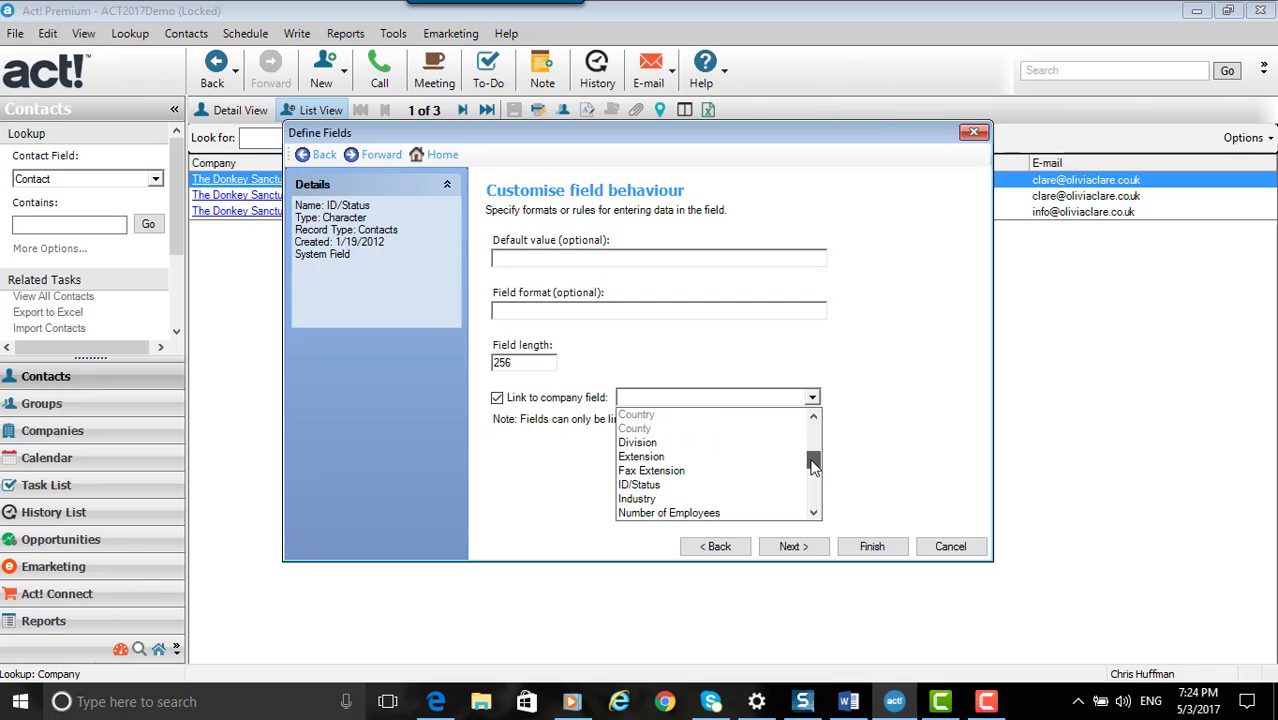
pyautogui.click(640, 485)
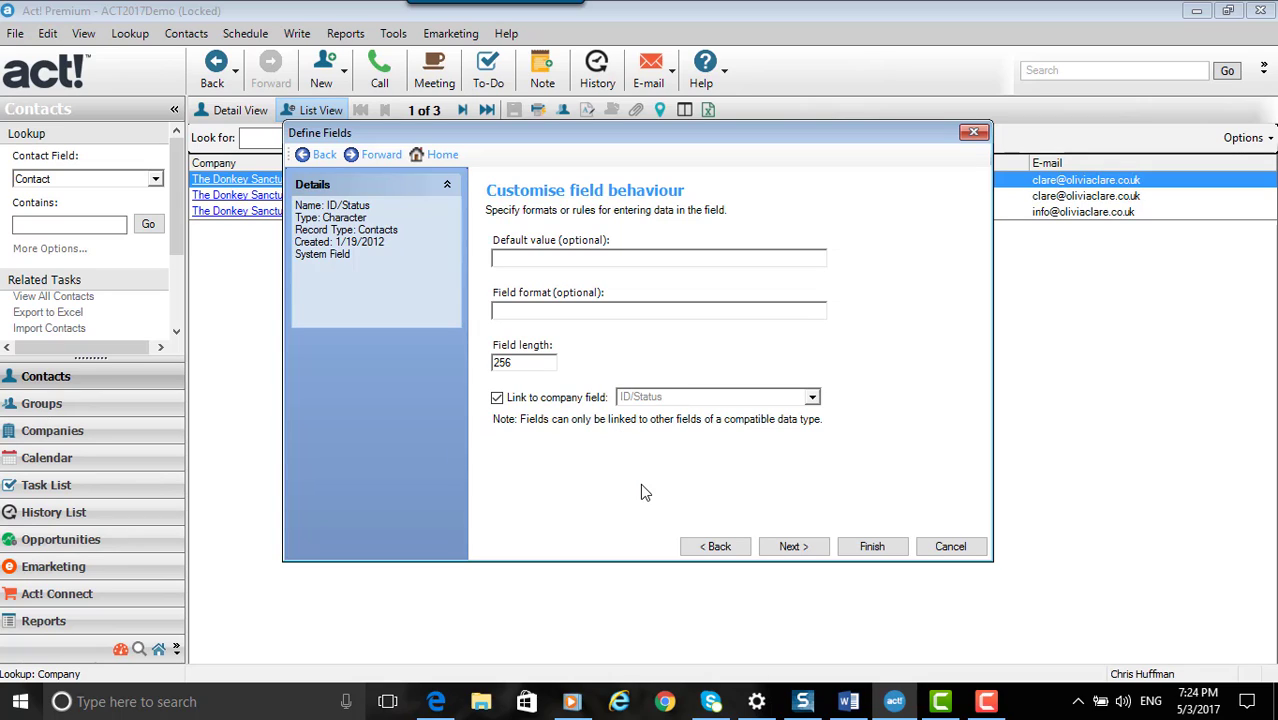
pyautogui.click(779, 548)
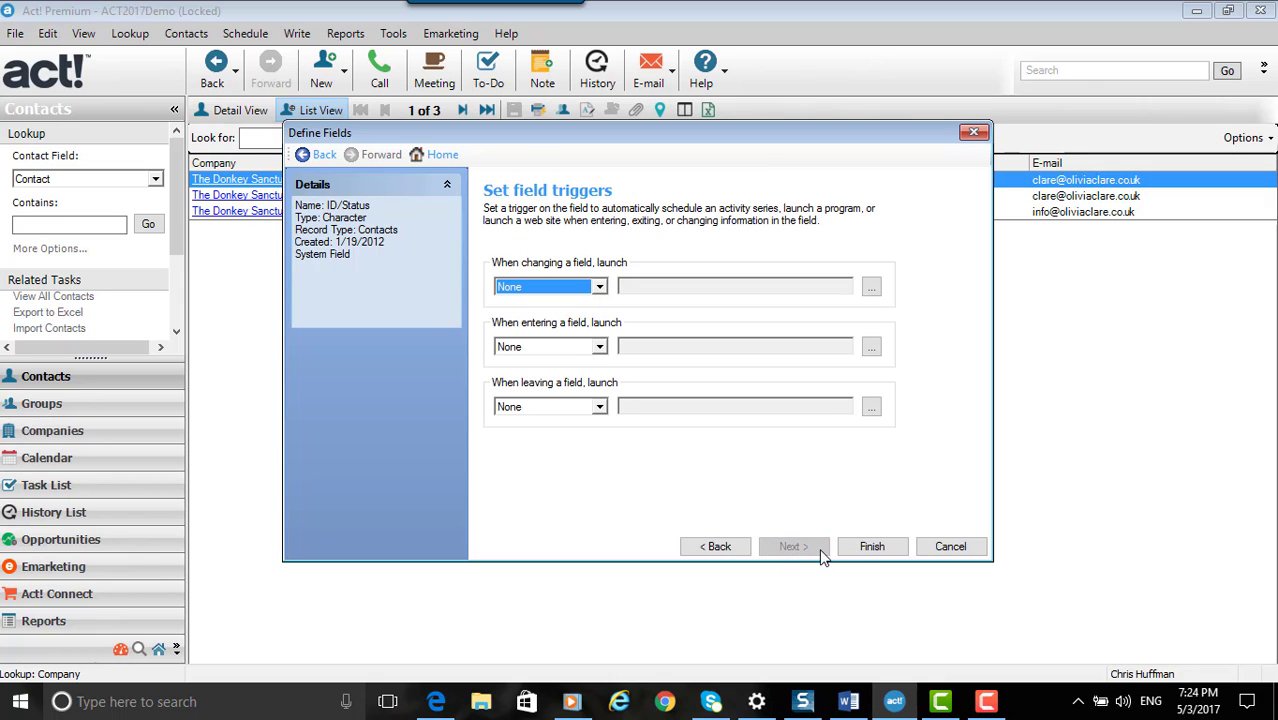
pyautogui.click(861, 549)
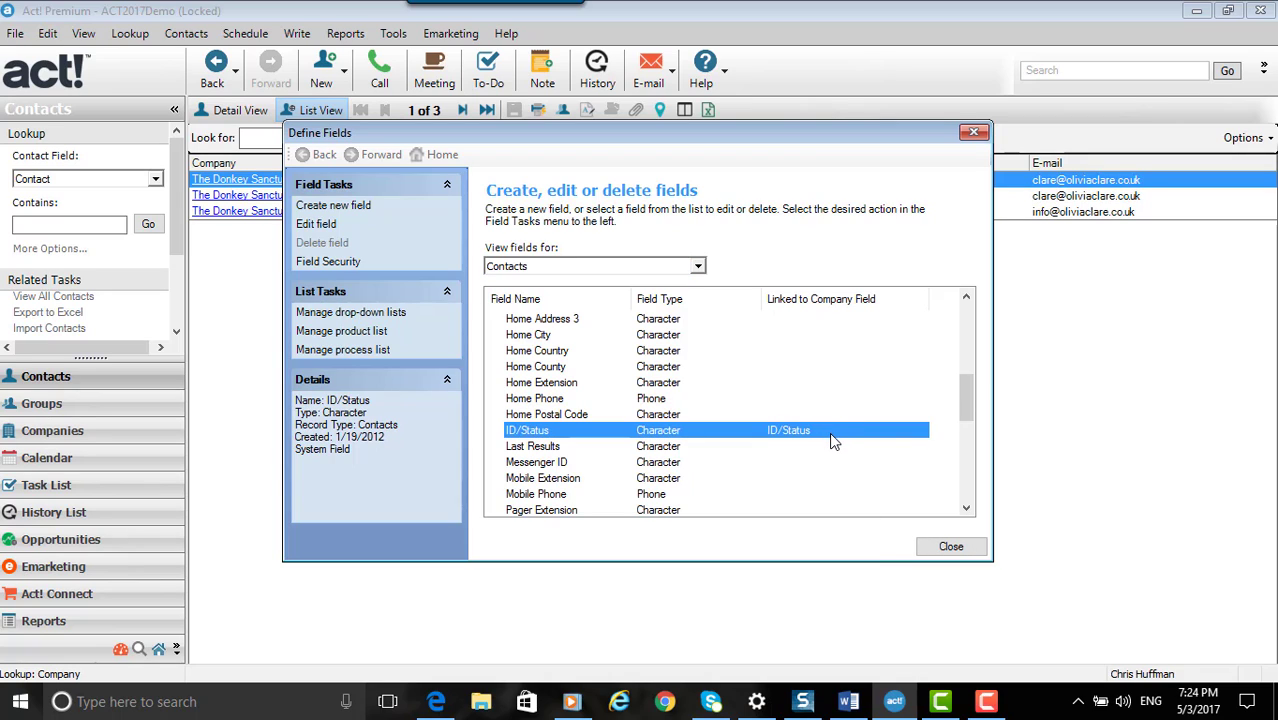
pyautogui.click(948, 548)
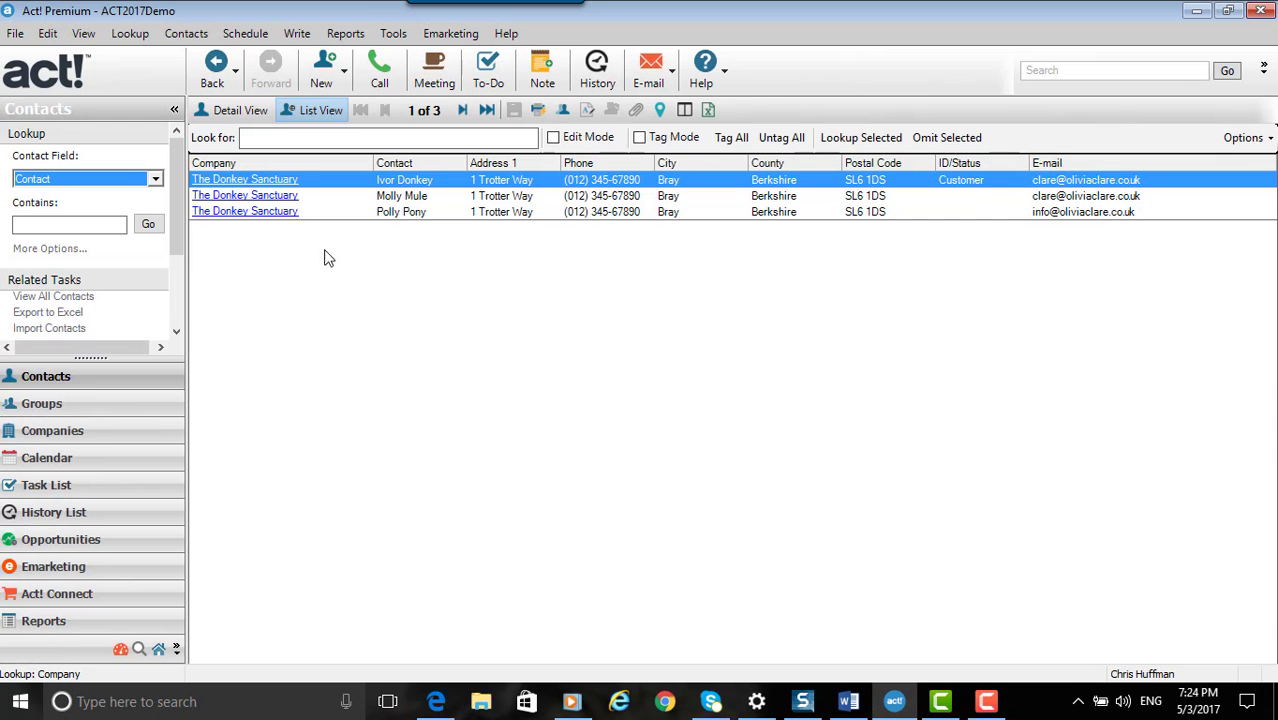
# Open the company record of The Donkey Sanctuary and set its ID/Status to Customer
pyautogui.click(270, 199)
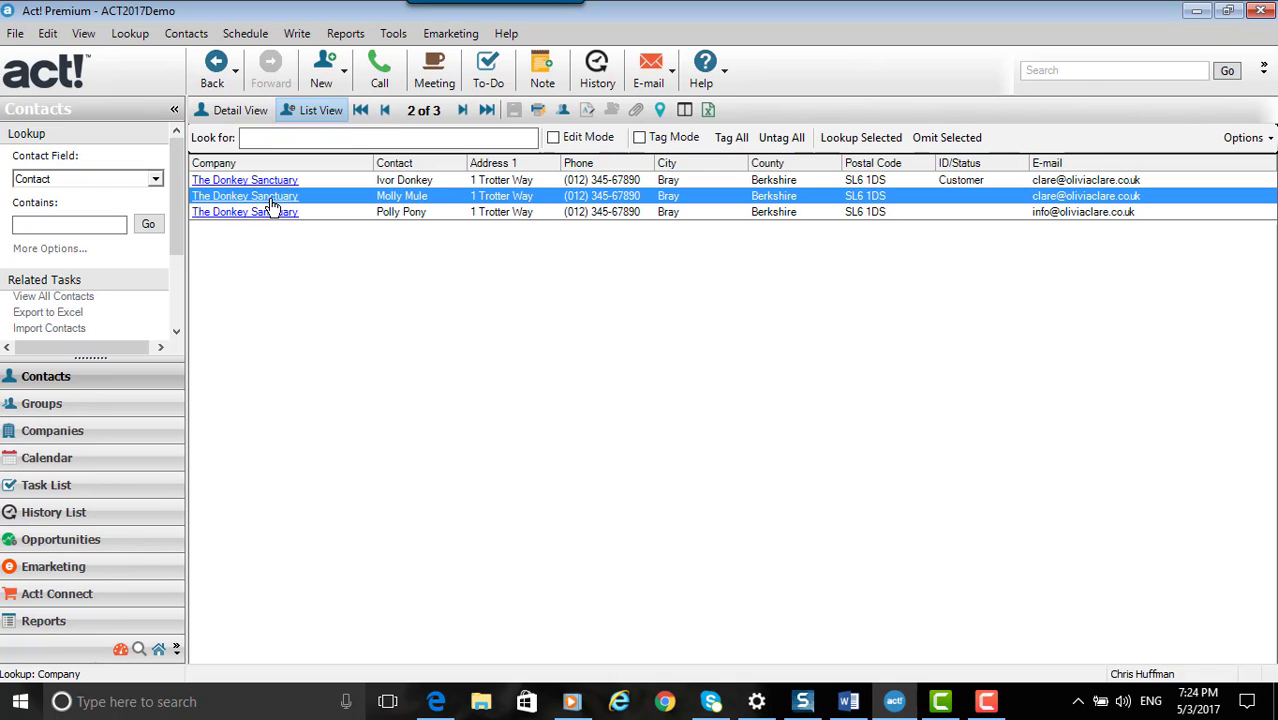
pyautogui.click(270, 200)
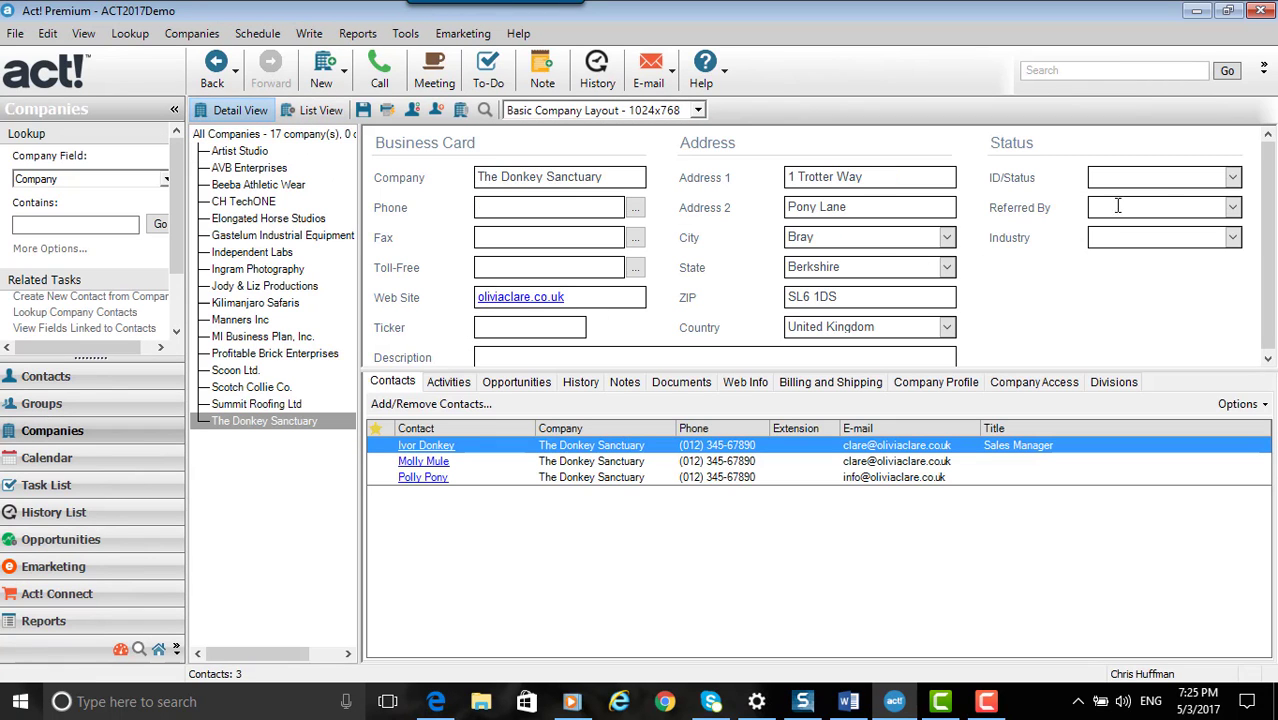
pyautogui.click(1233, 178)
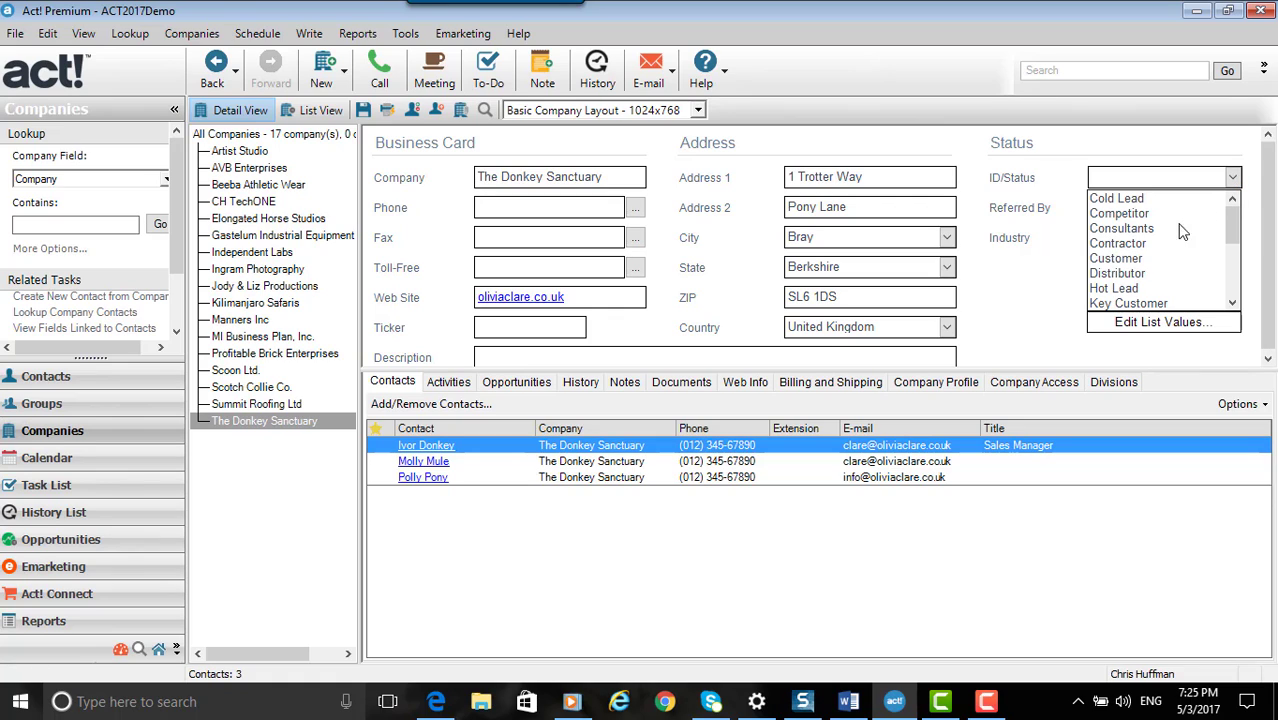
pyautogui.click(1138, 259)
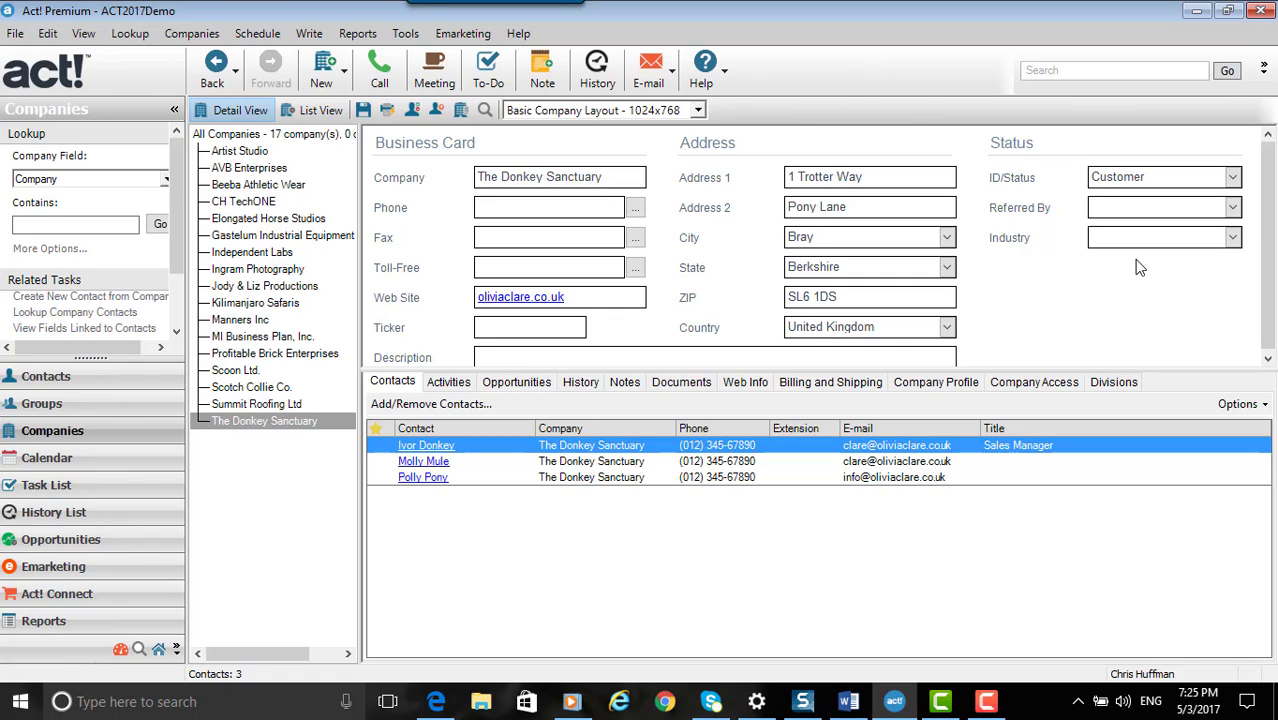
# Save the company record, review the linked fields and agree to update the contacts linked to the company
pyautogui.click(362, 111)
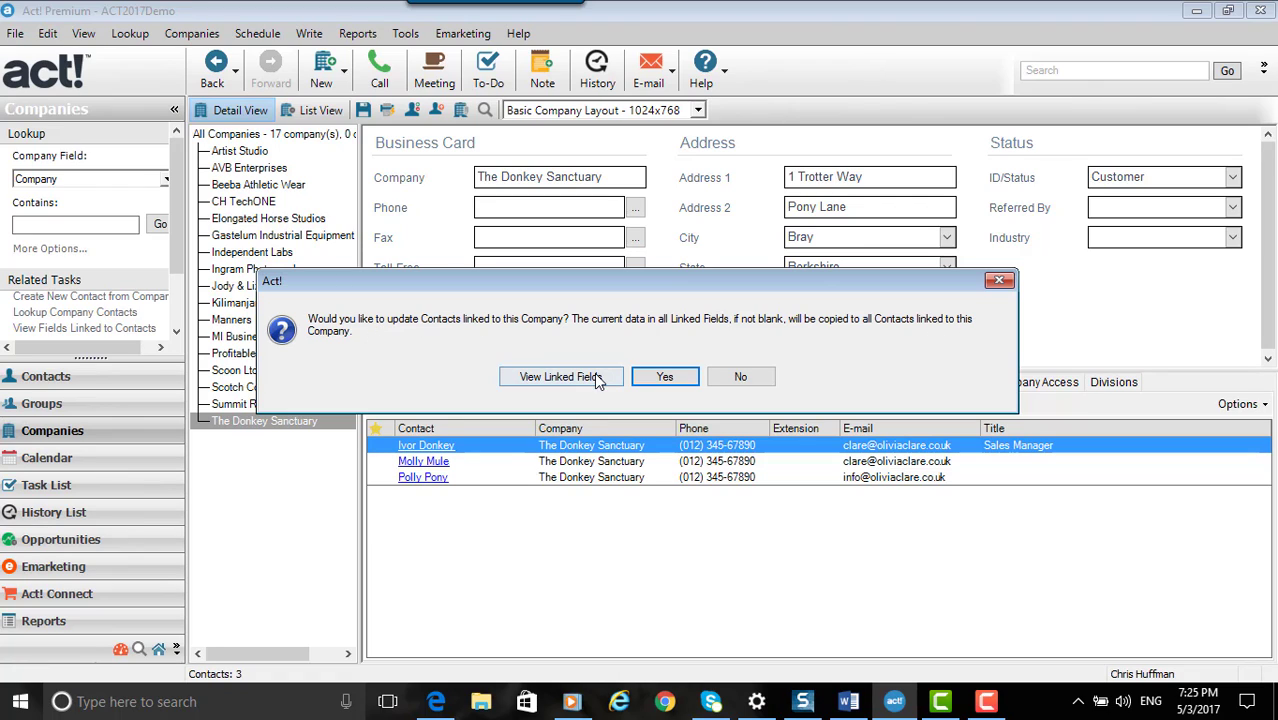
pyautogui.click(560, 377)
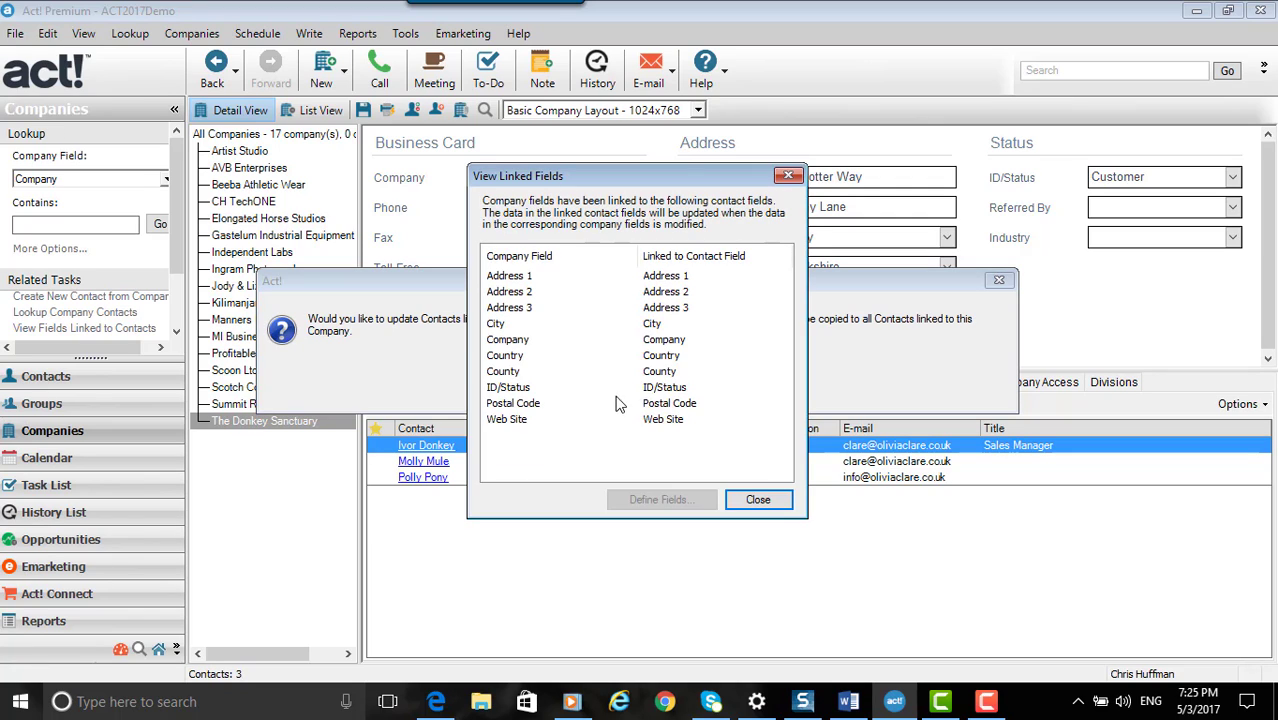
pyautogui.click(757, 500)
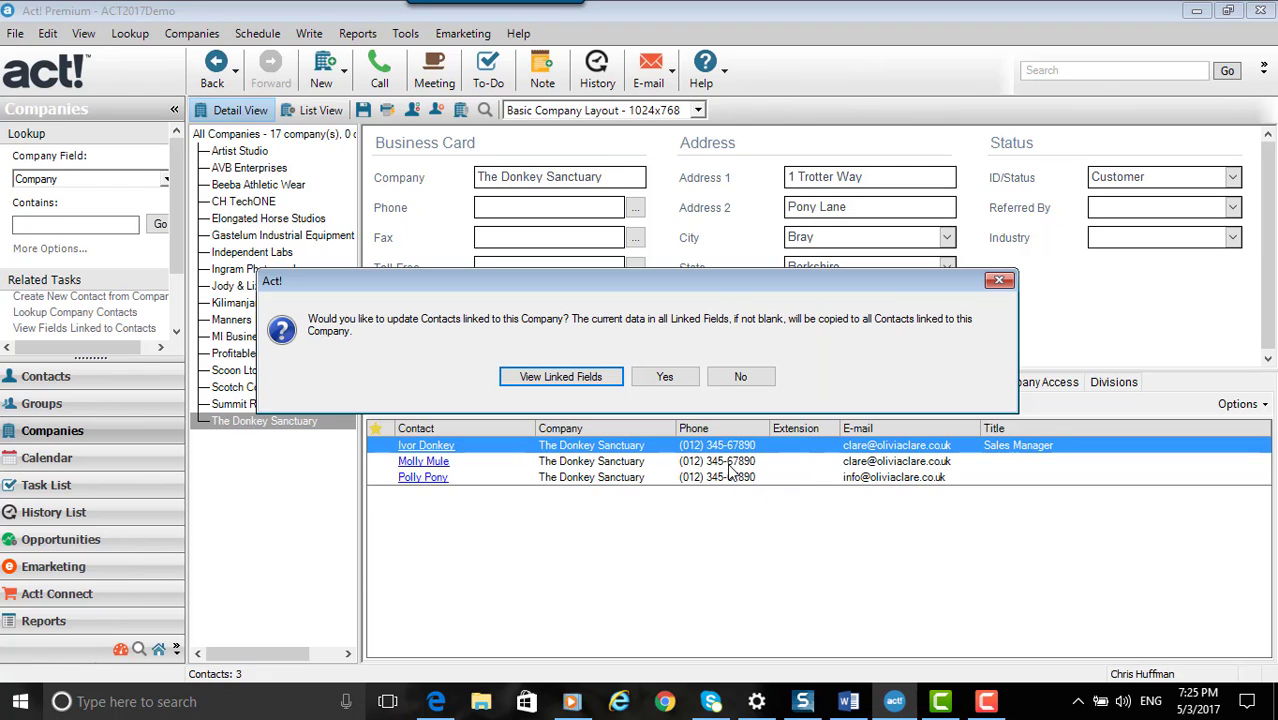
pyautogui.click(665, 378)
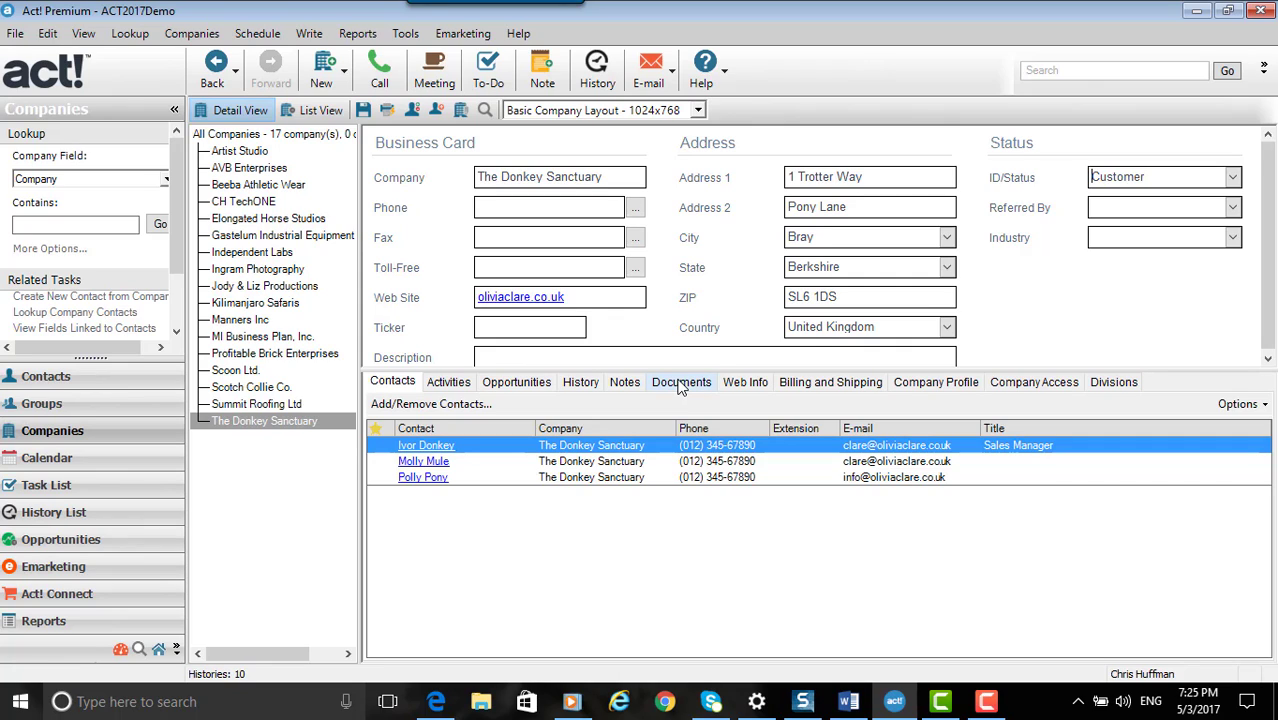
# Check the ID/Status of the company's contacts in the contact list, and examine the company's history
pyautogui.click(68, 387)
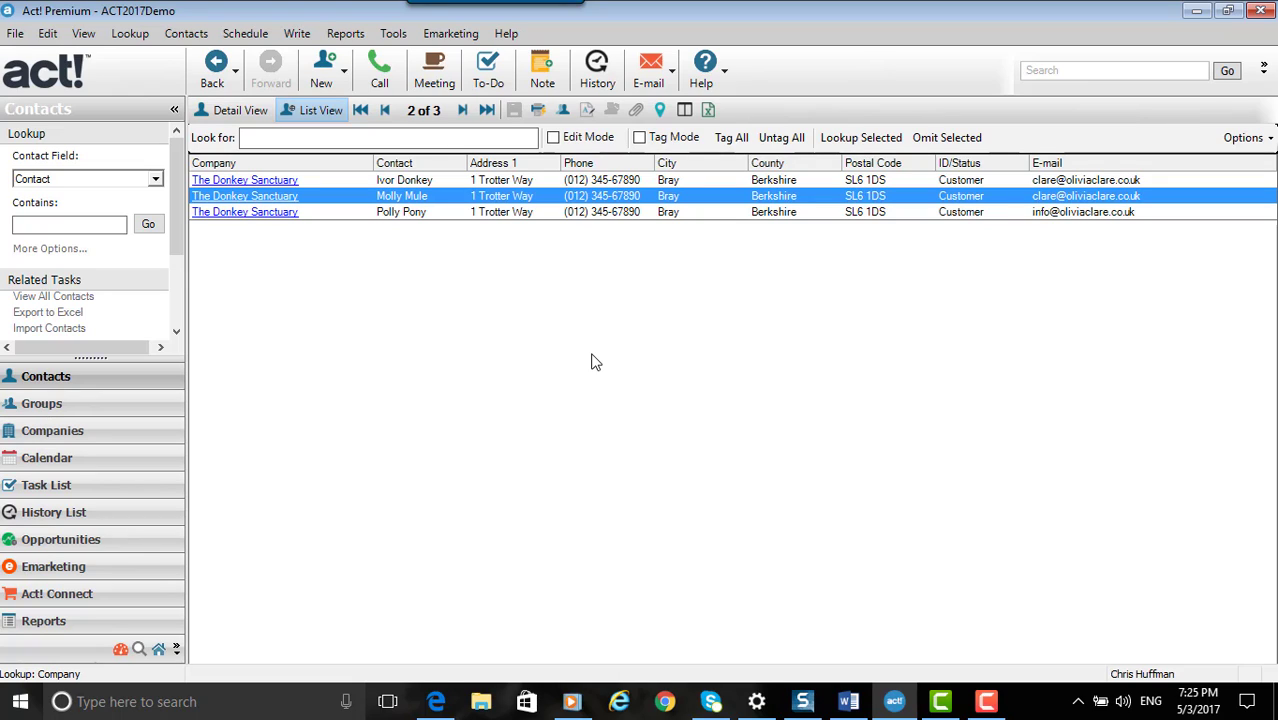
pyautogui.click(164, 434)
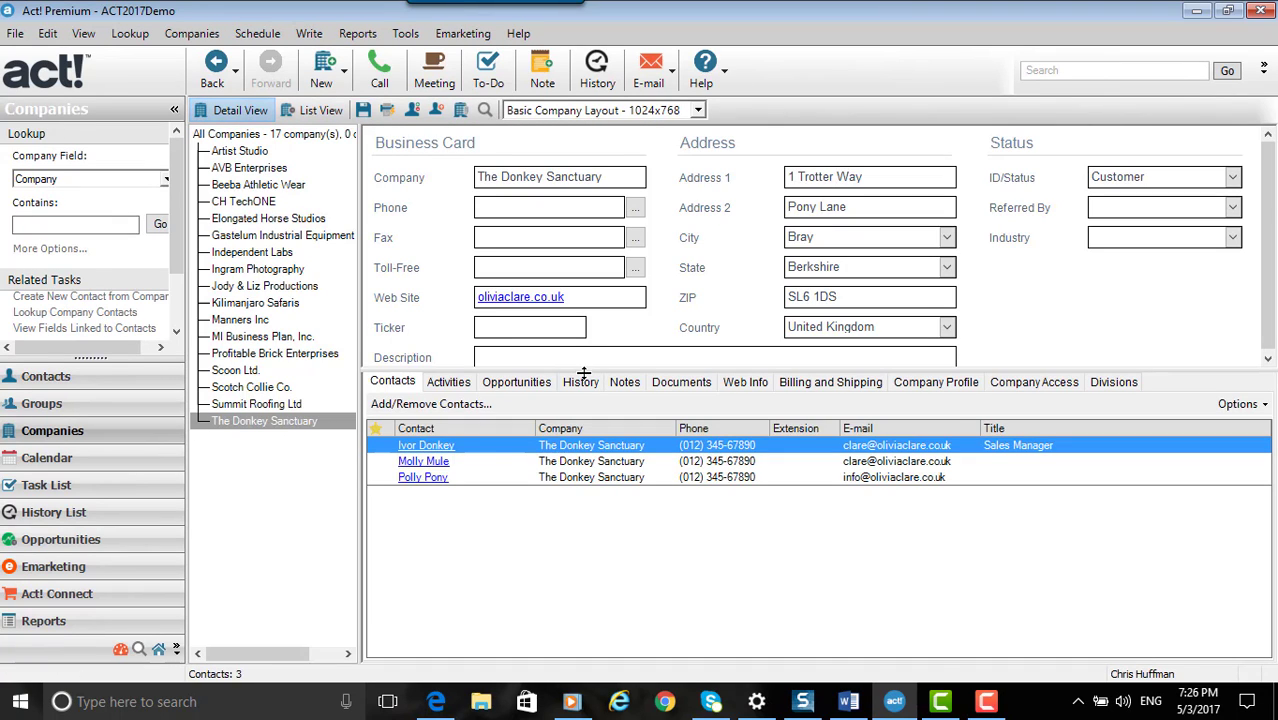
pyautogui.click(581, 382)
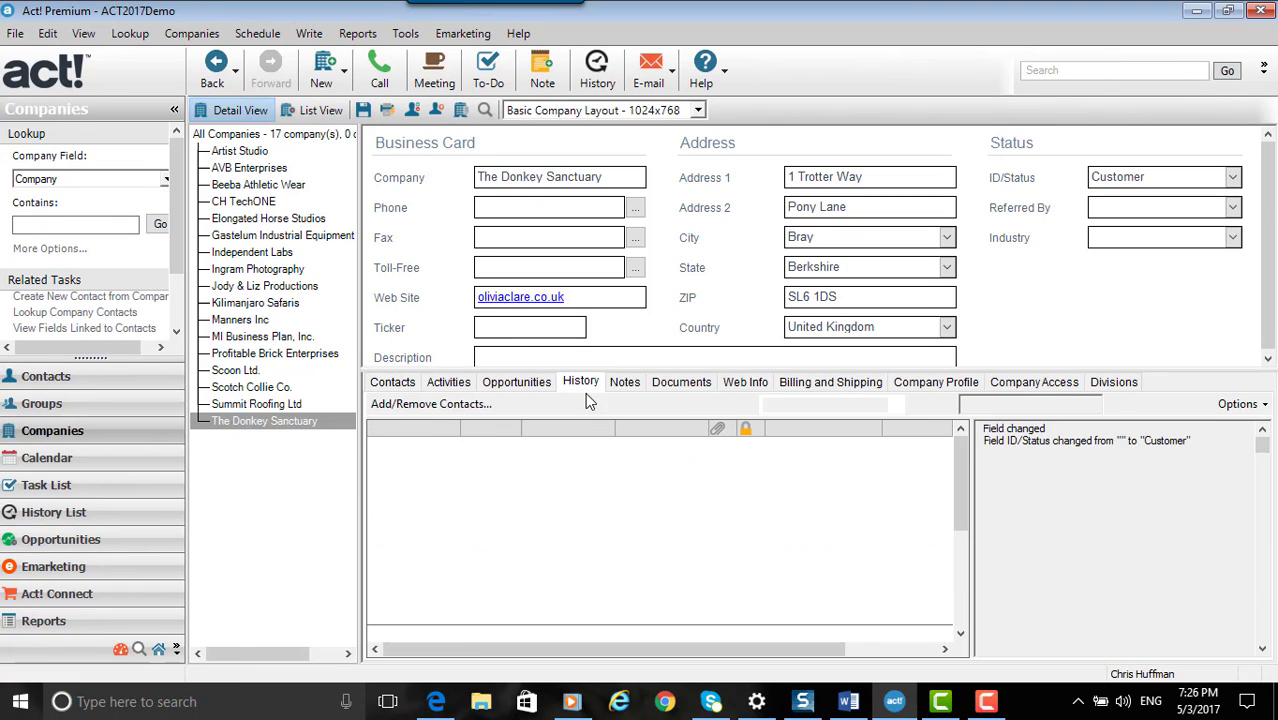
pyautogui.click(384, 388)
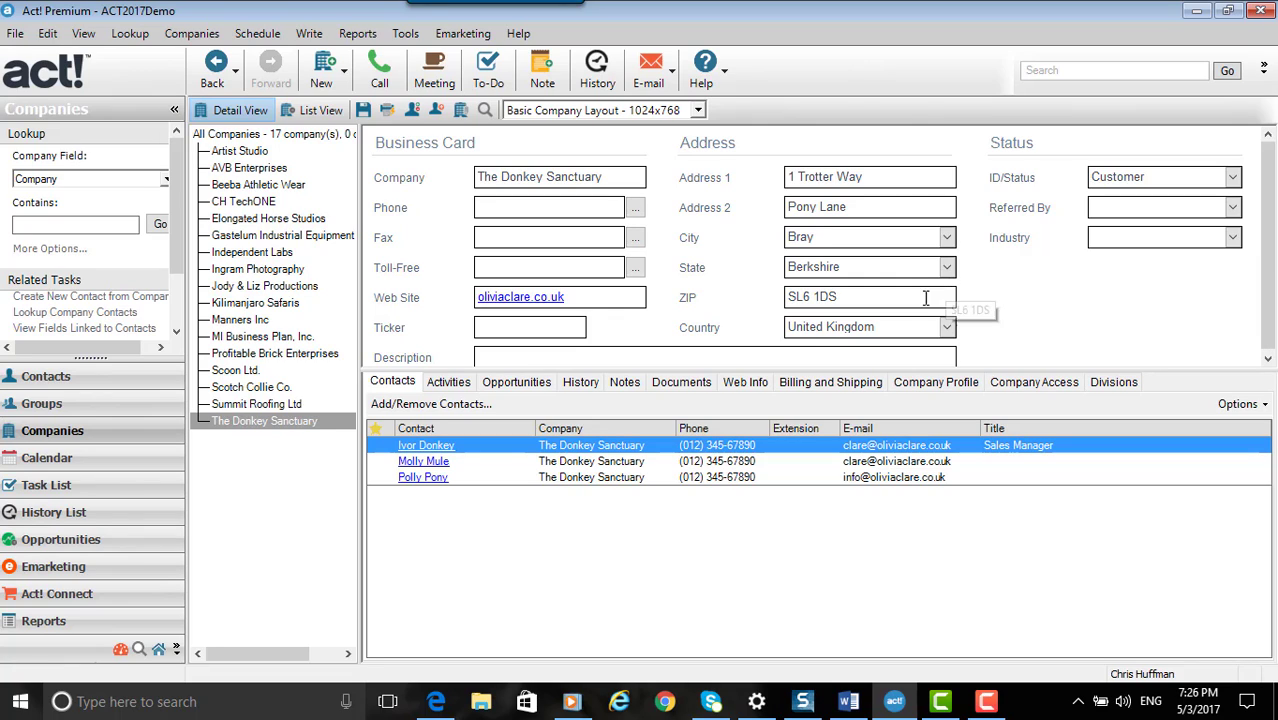
# Change the last letter of the company's ZIP to X, save with the linked contacts updated, and check the contact list
pyautogui.click(876, 300)
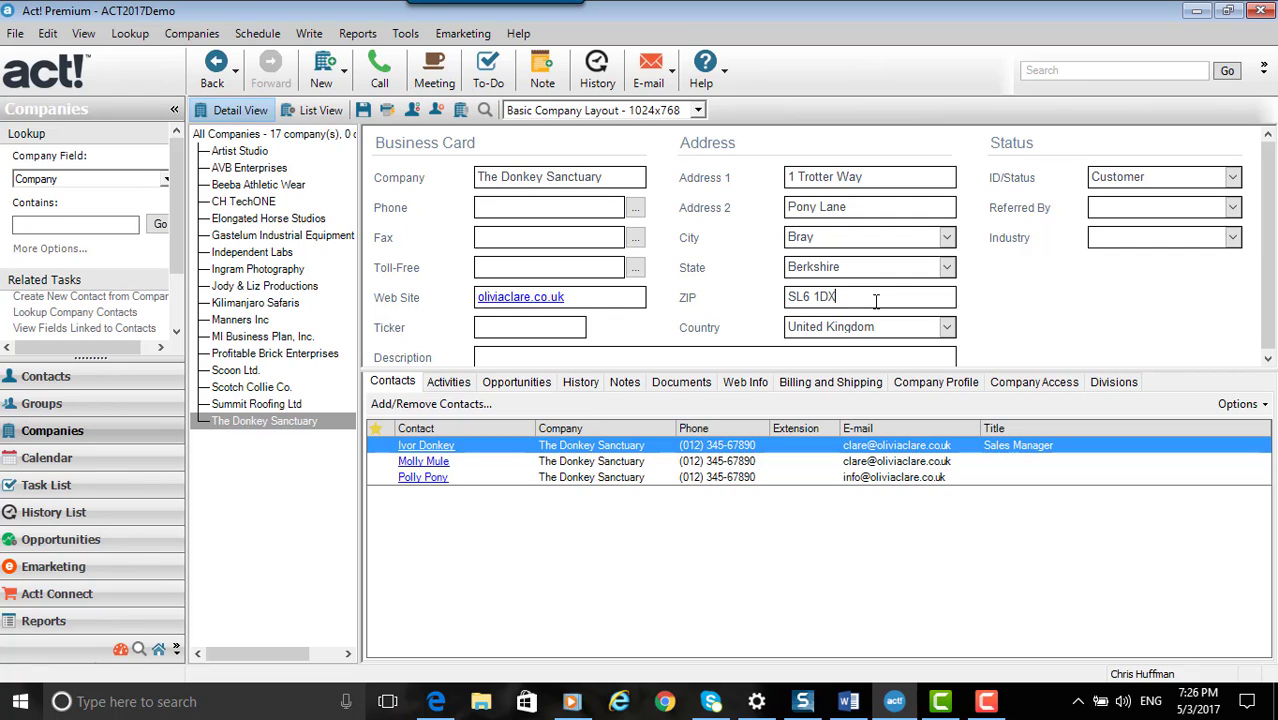
pyautogui.click(364, 111)
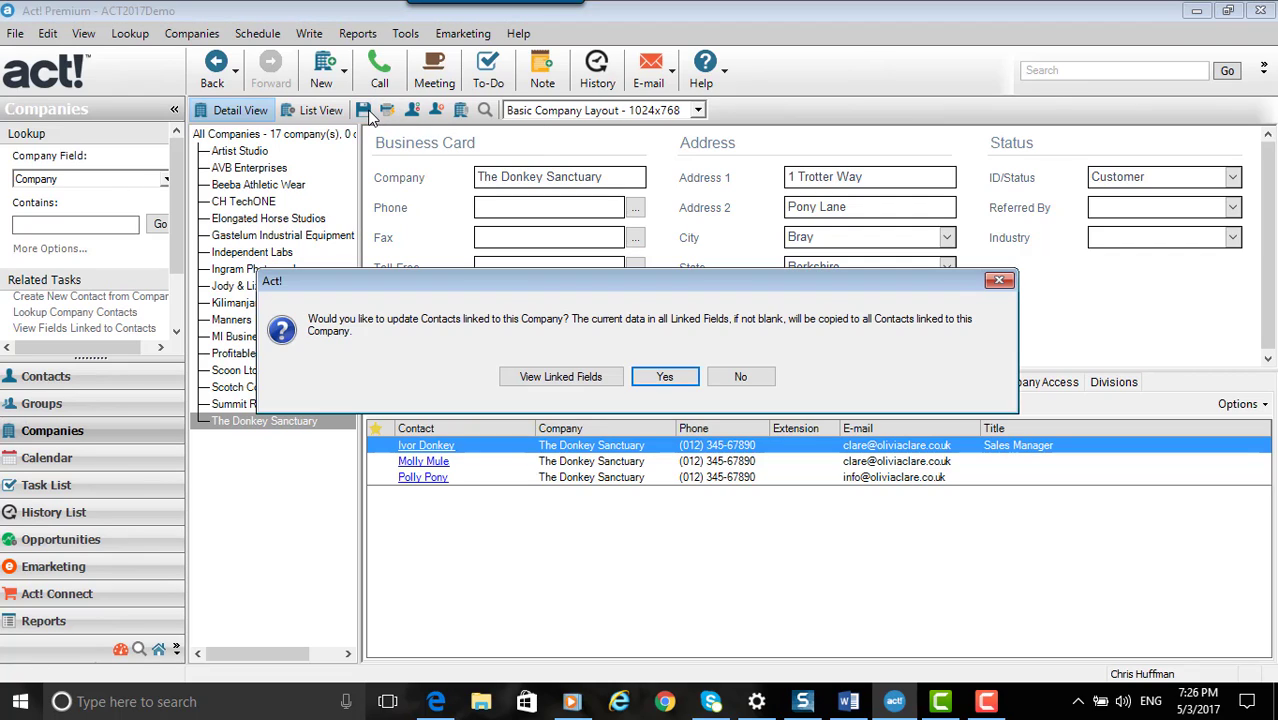
pyautogui.click(662, 380)
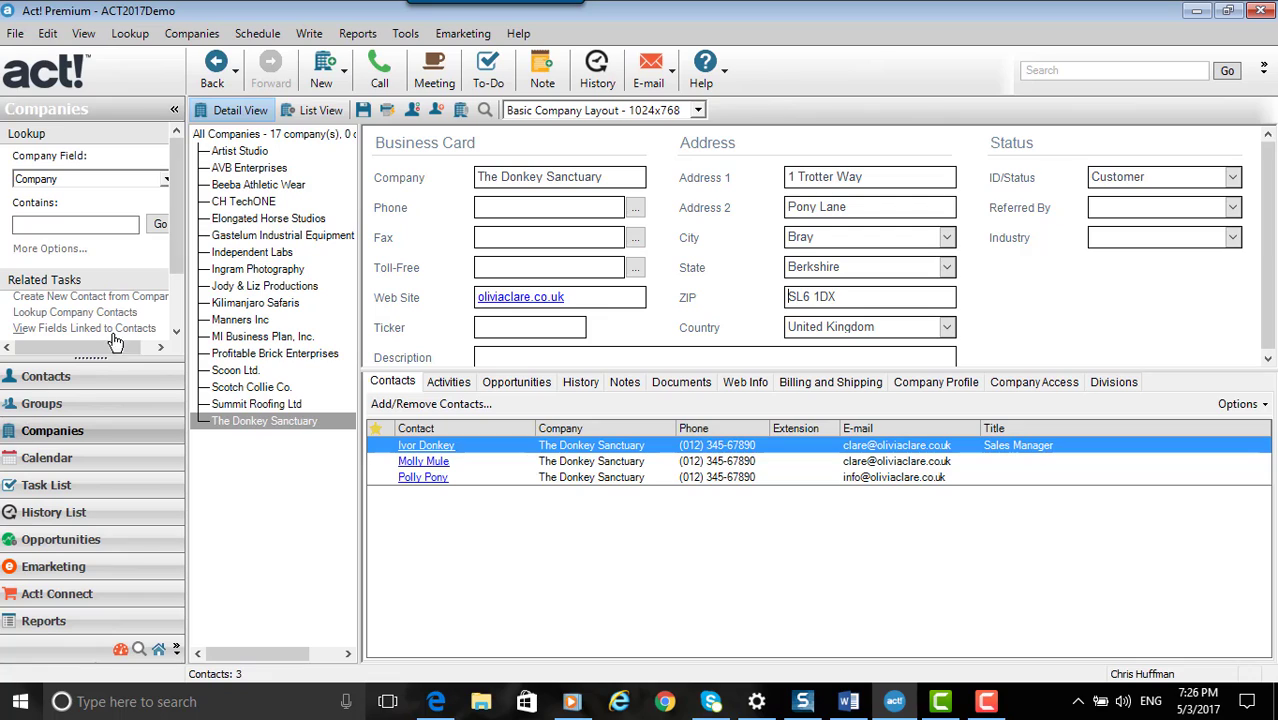
pyautogui.click(45, 377)
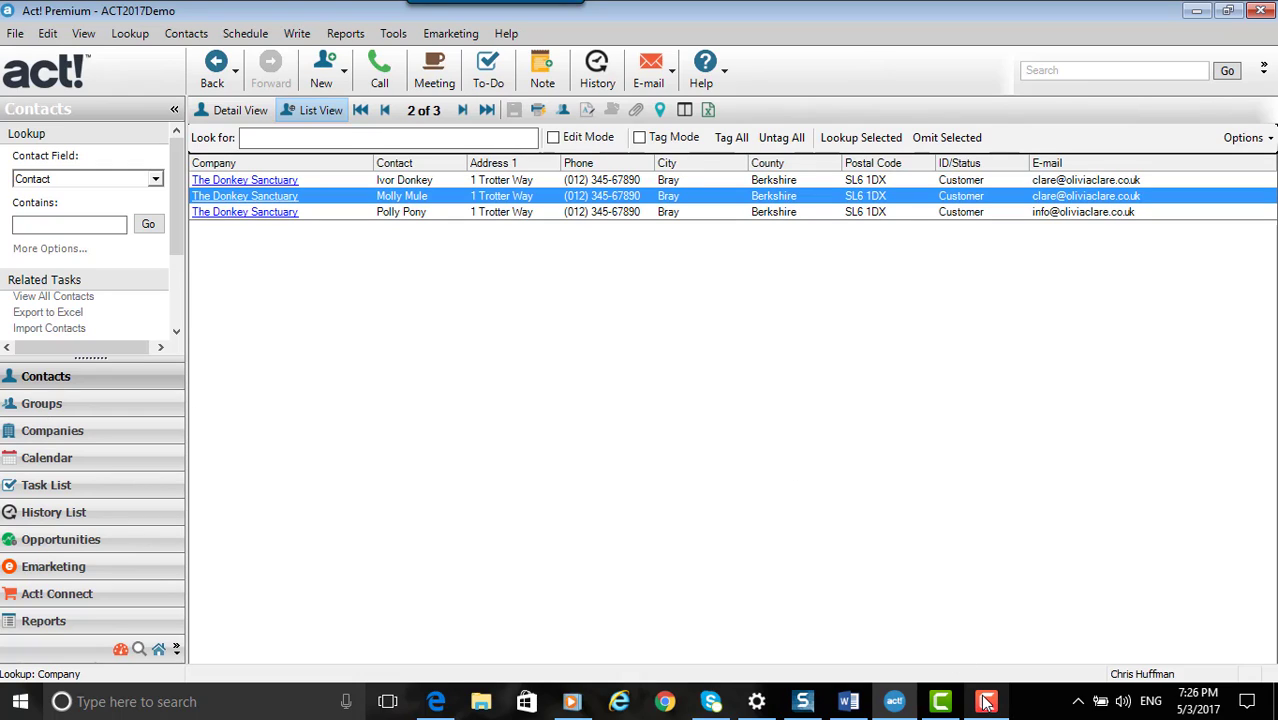
pyautogui.moveTo(986, 702)
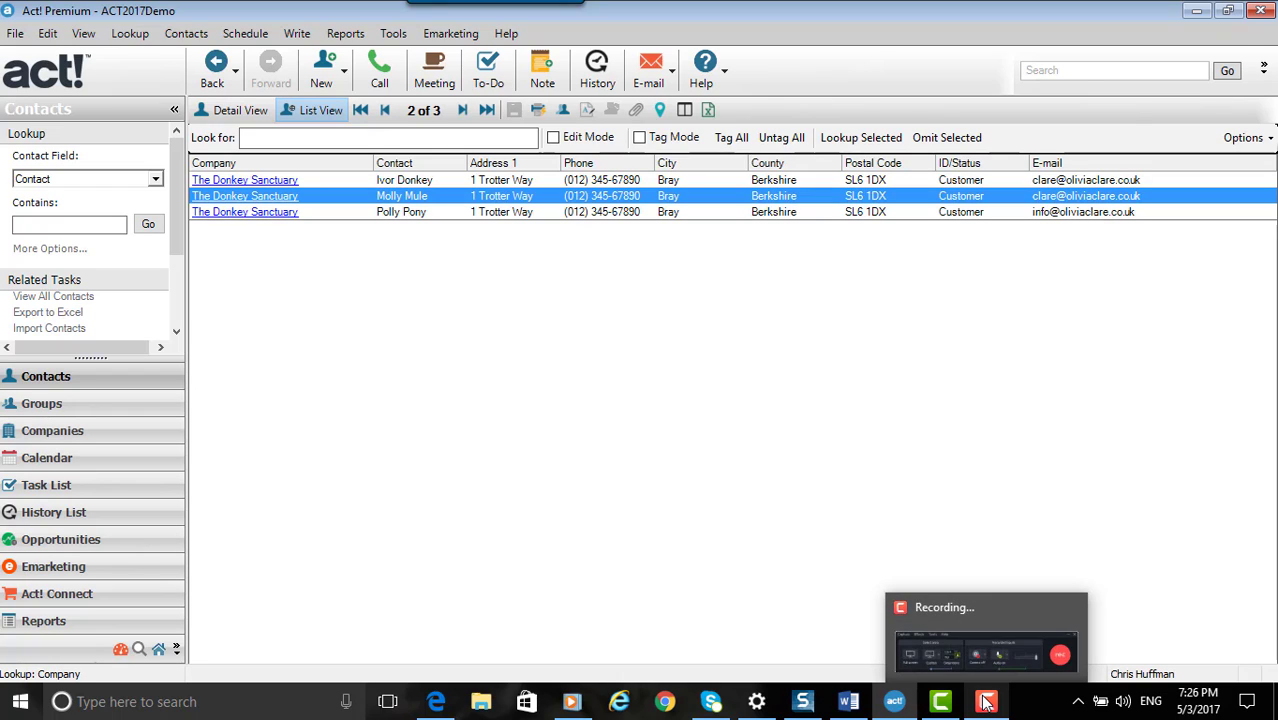
pyautogui.click(986, 702)
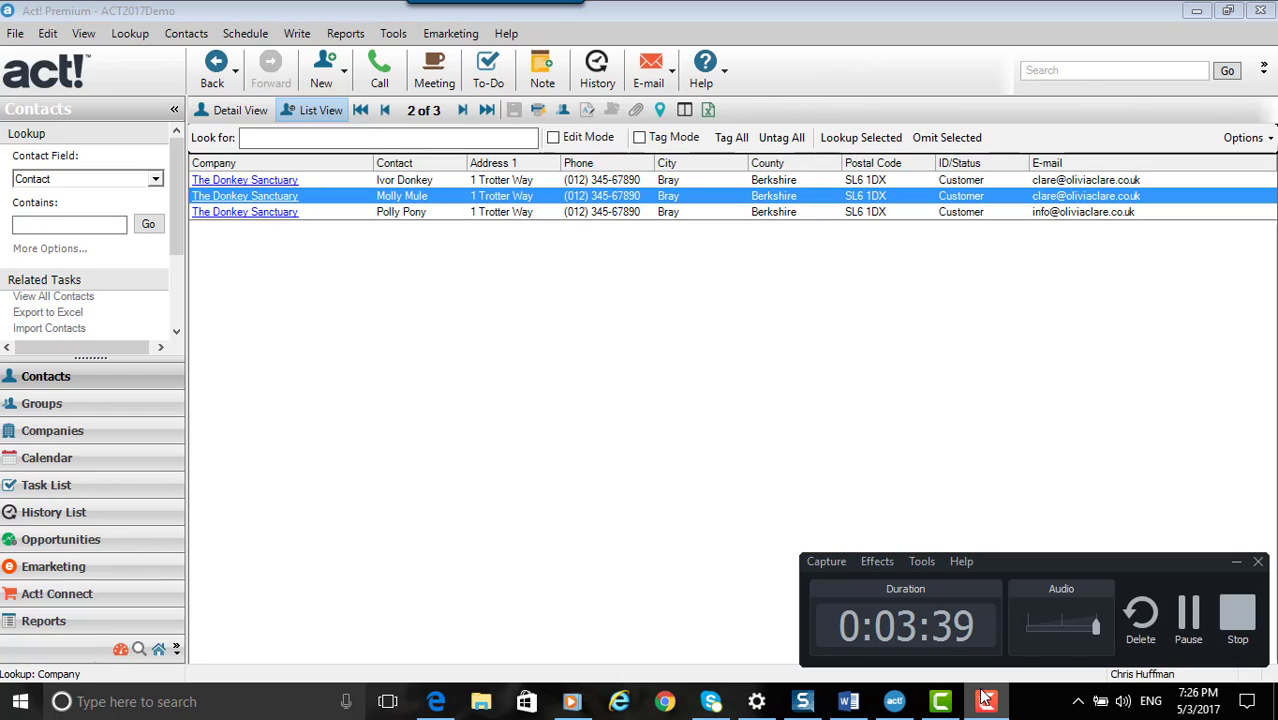